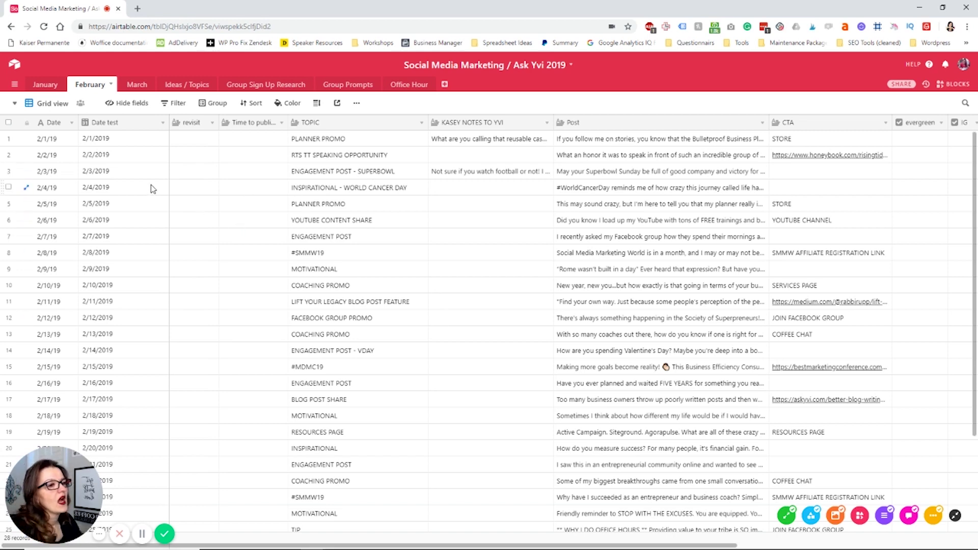
Edit row 5's Date cell, adding leading zeros so 2/5/19 becomes 02/05/19
left_click(122, 171)
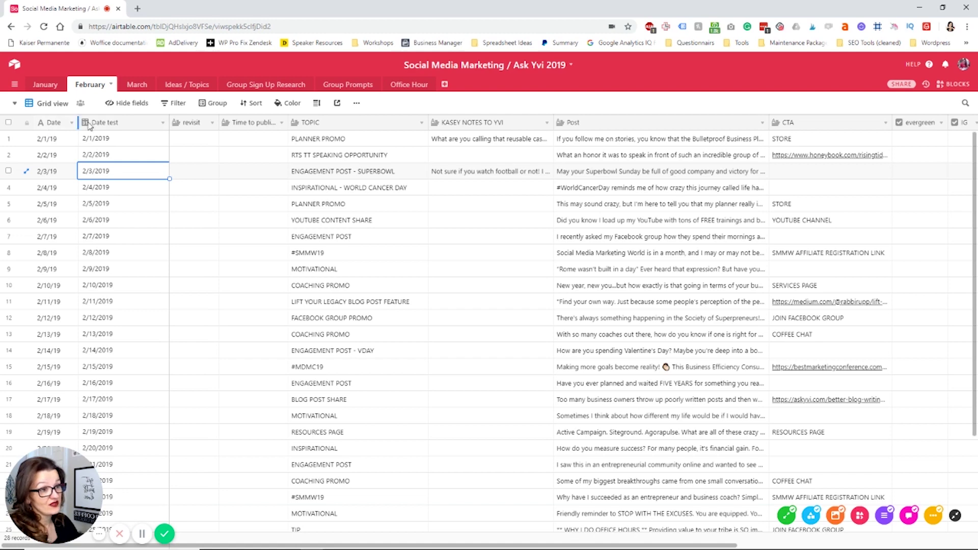
left_click(41, 205)
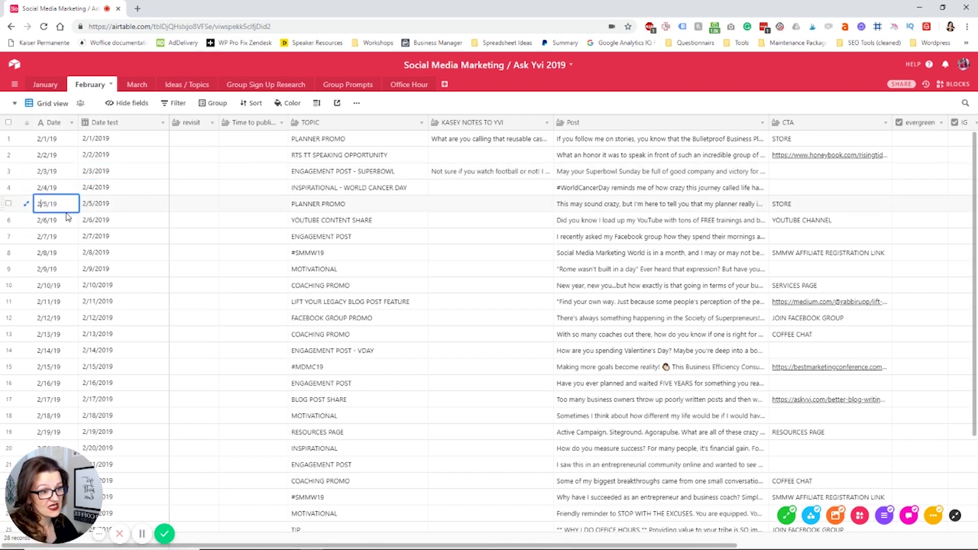
type("02/")
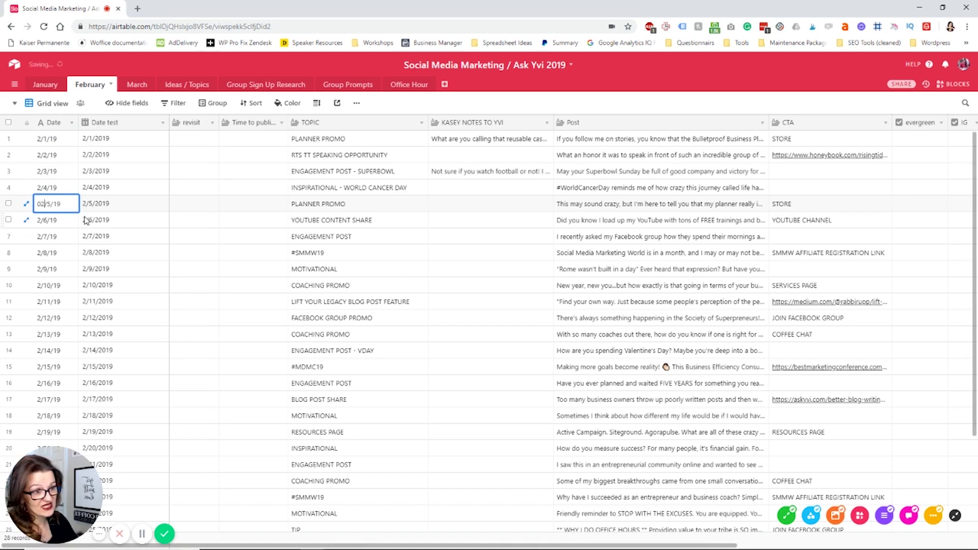
type("0")
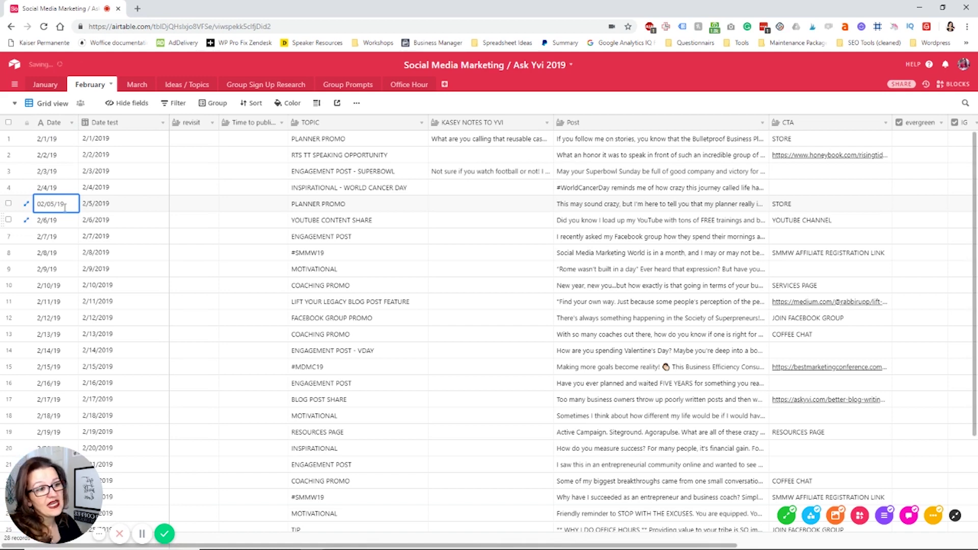
left_click(59, 220)
Check the 02/05/19 date against its Date test value 2/5/2019, then select the Date test column
left_click(118, 254)
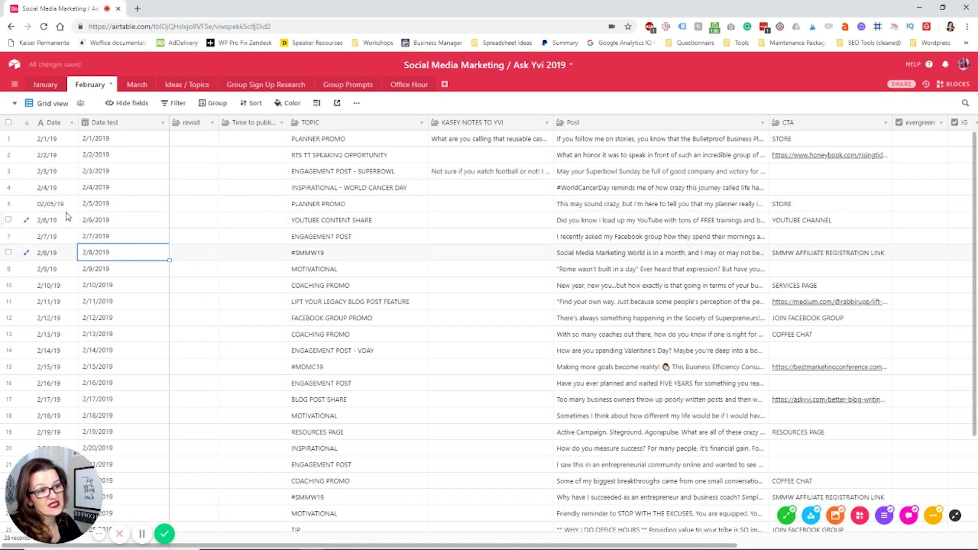
left_click(67, 207)
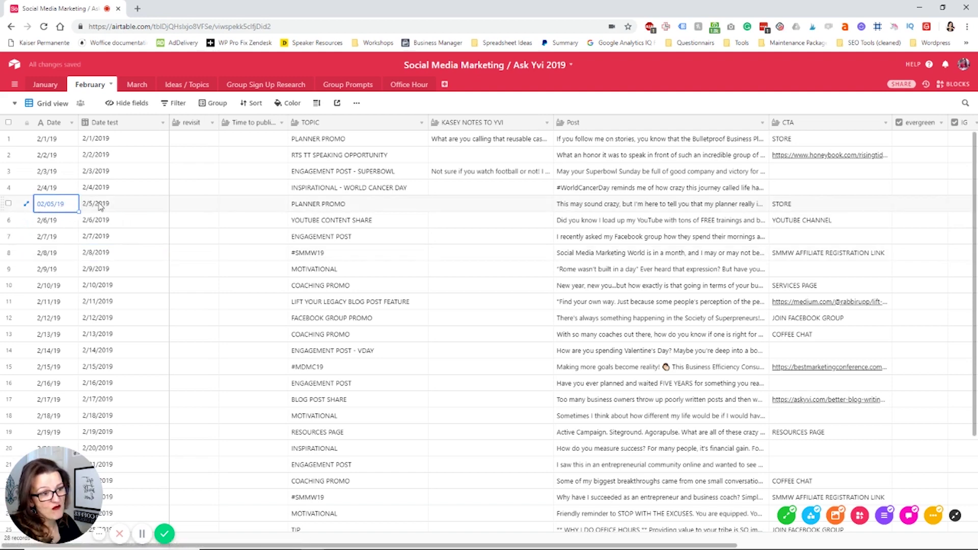
left_click(100, 207)
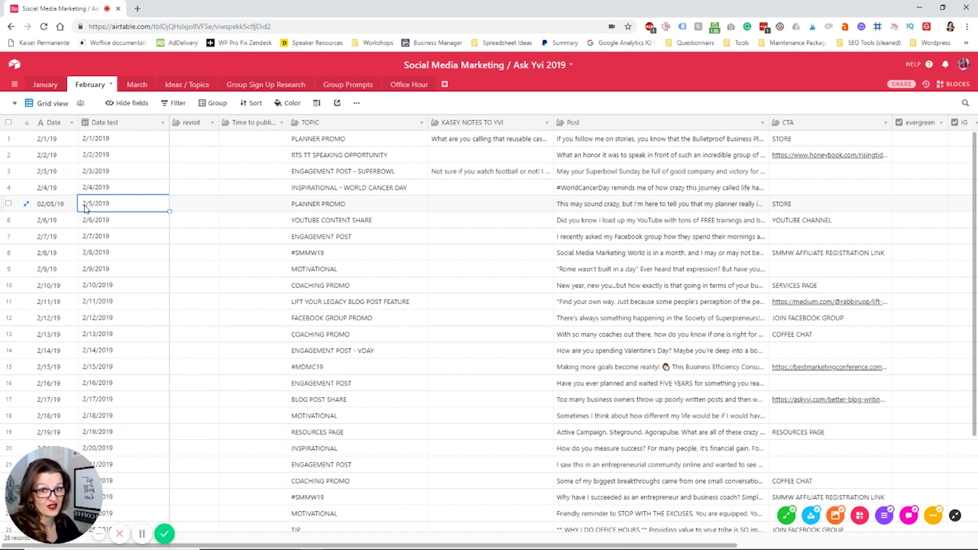
left_click(106, 124)
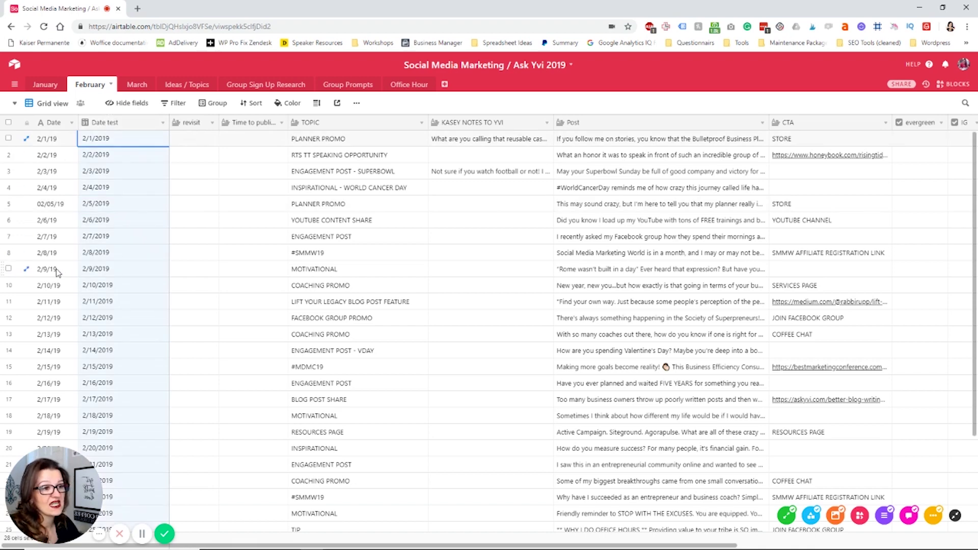
left_click(200, 267)
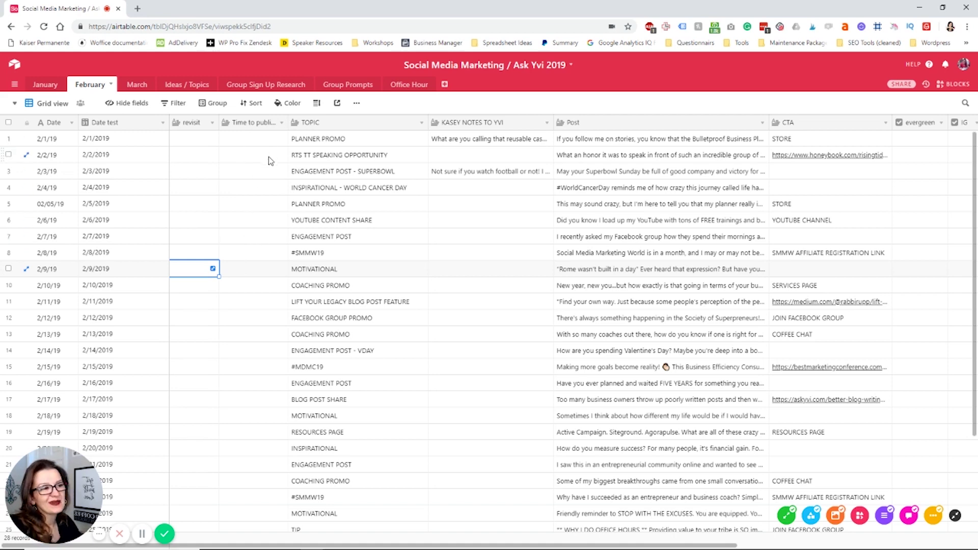
left_click(321, 124)
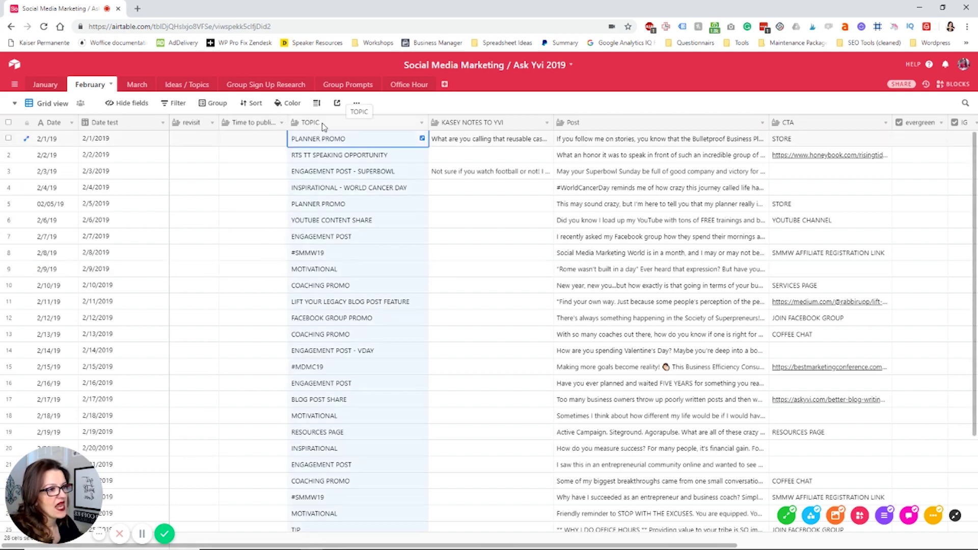
left_click(515, 124)
left_click_drag(340, 545, 516, 545)
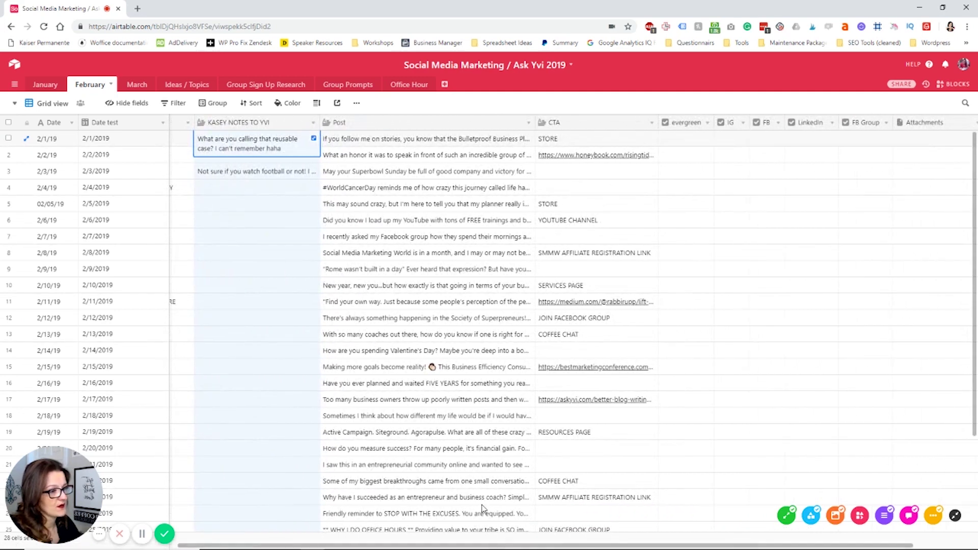
left_click(431, 139)
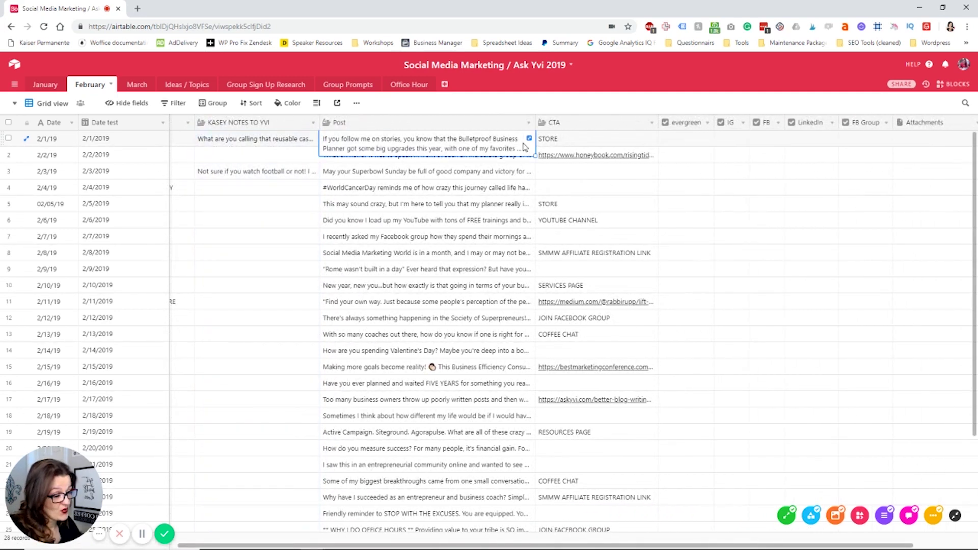
left_click(563, 142)
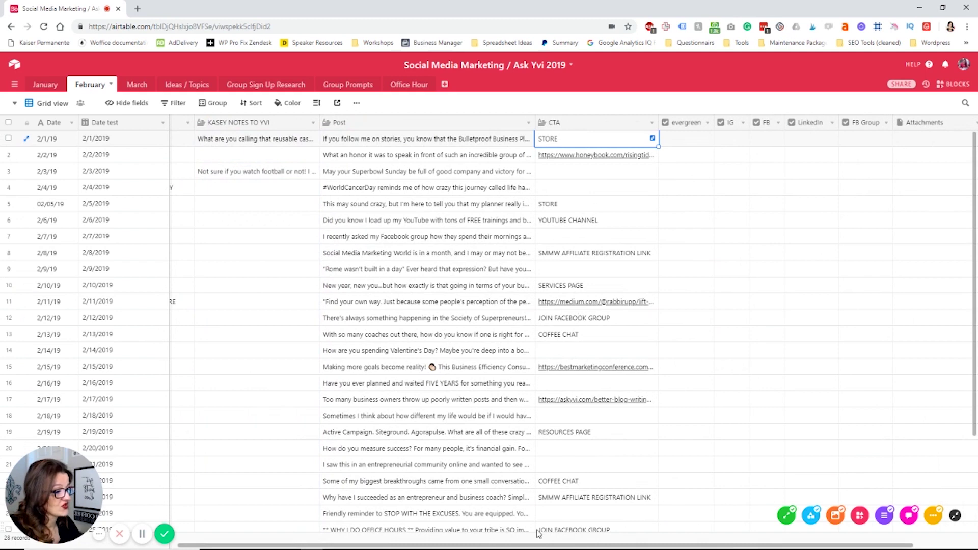
scroll(590, 387, "right", 3)
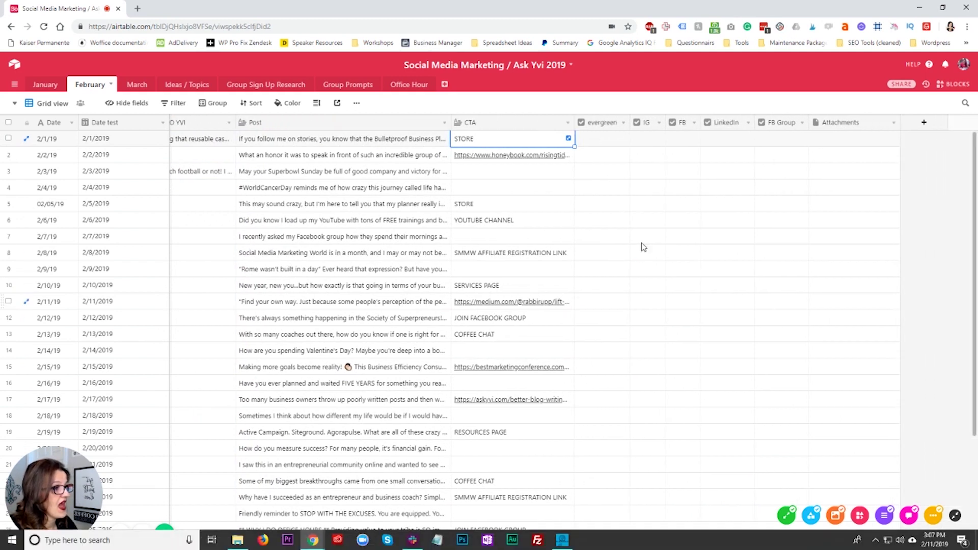
left_click(605, 142)
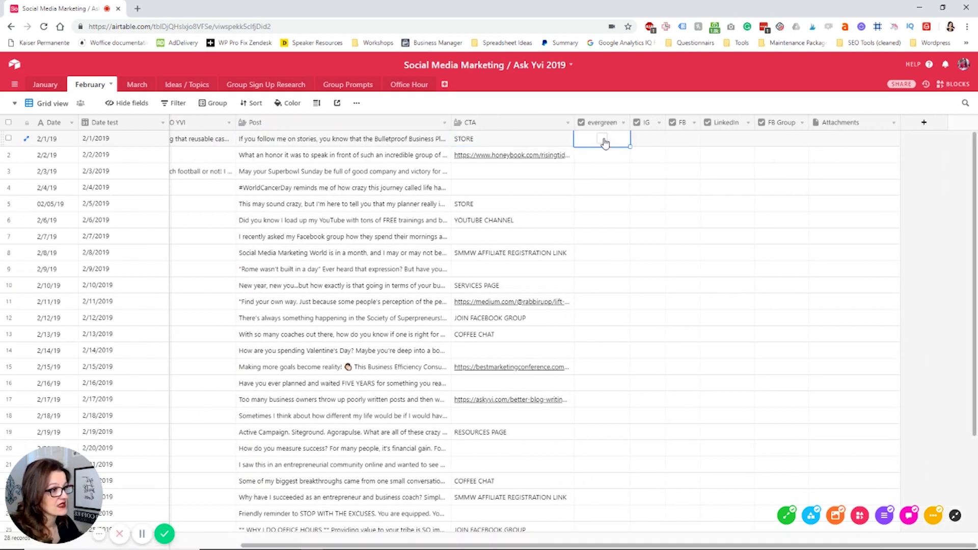
left_click(603, 140)
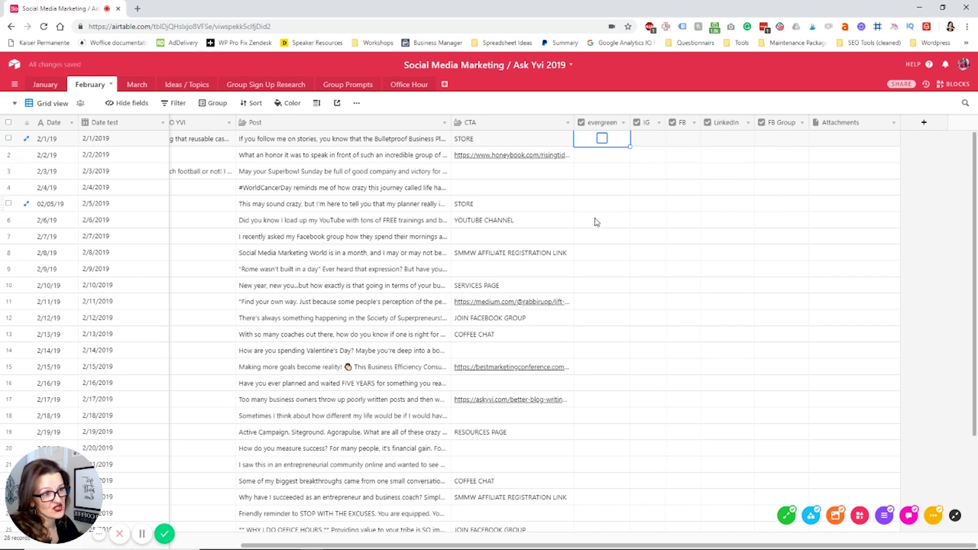
Browse the nearly empty March table, briefly revisit February, and finish on the January posts table
left_click(134, 87)
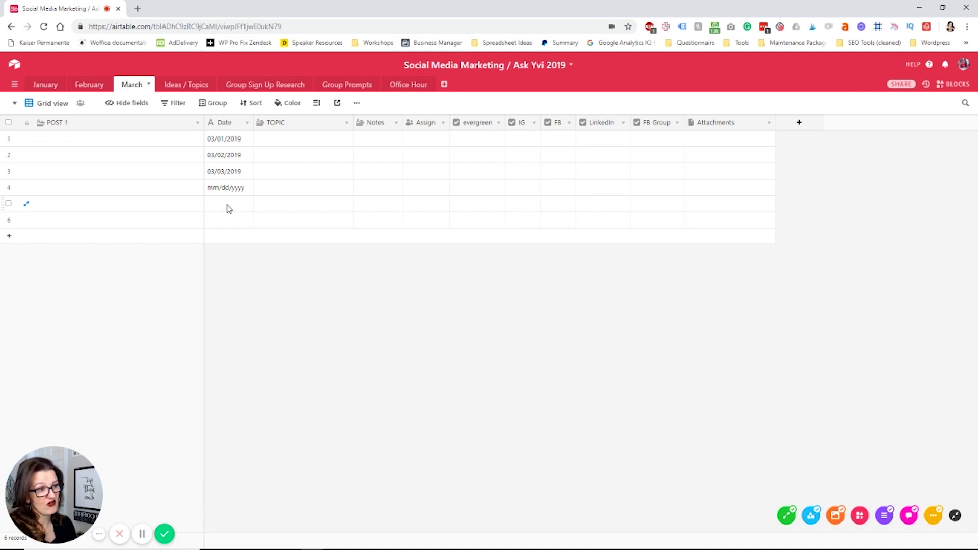
left_click(102, 86)
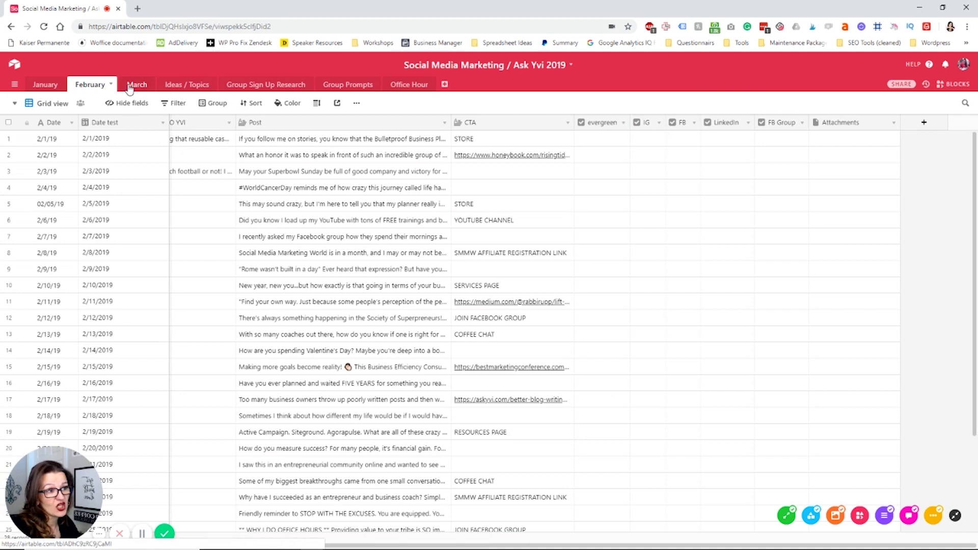
left_click(133, 85)
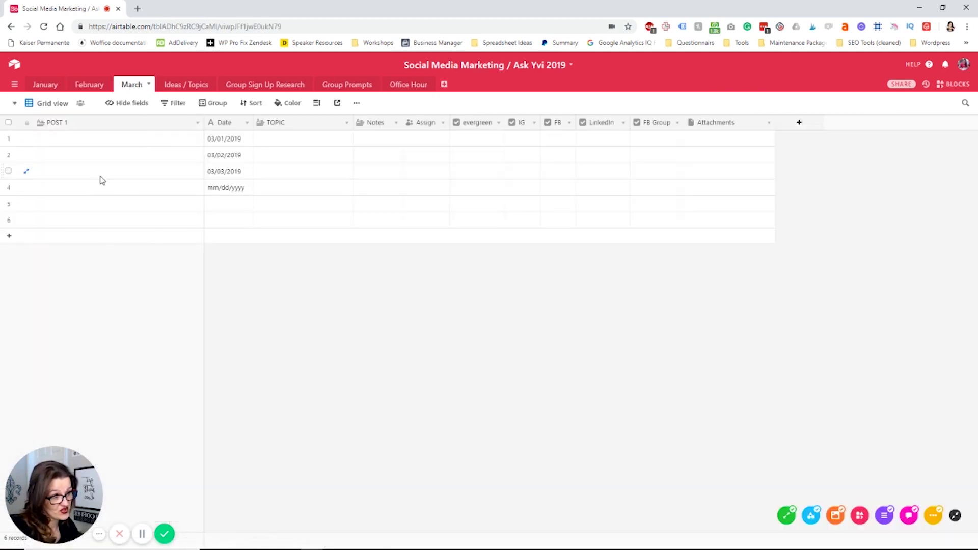
left_click(45, 84)
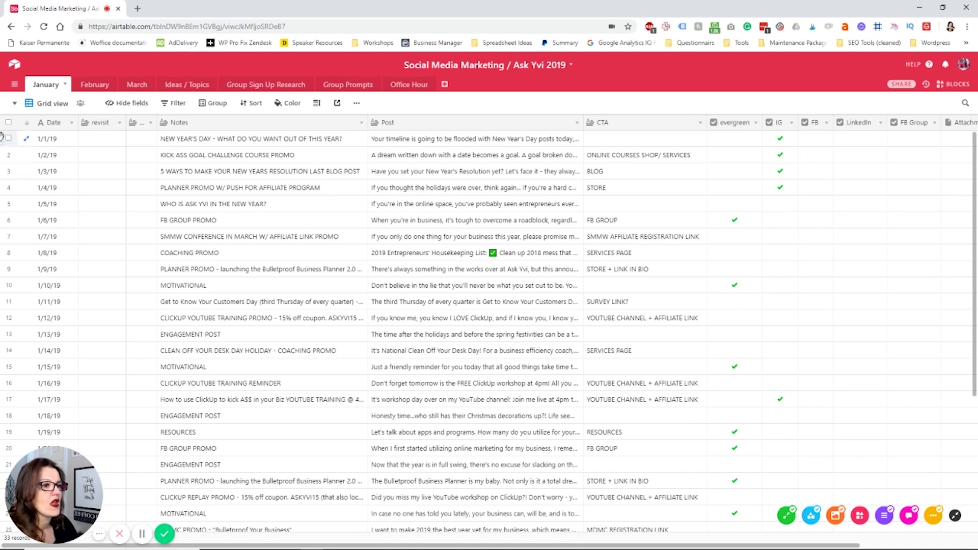
Look through Ideas / Topics and Group Sign Up Research, ending on the 16-prompt Group Prompts table
left_click(190, 87)
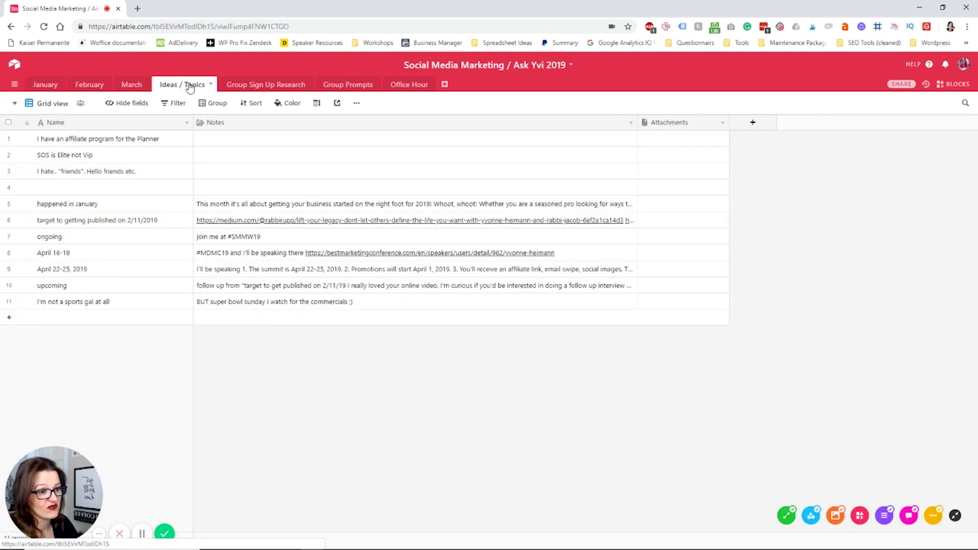
left_click(262, 89)
scroll(320, 232, "down", 1)
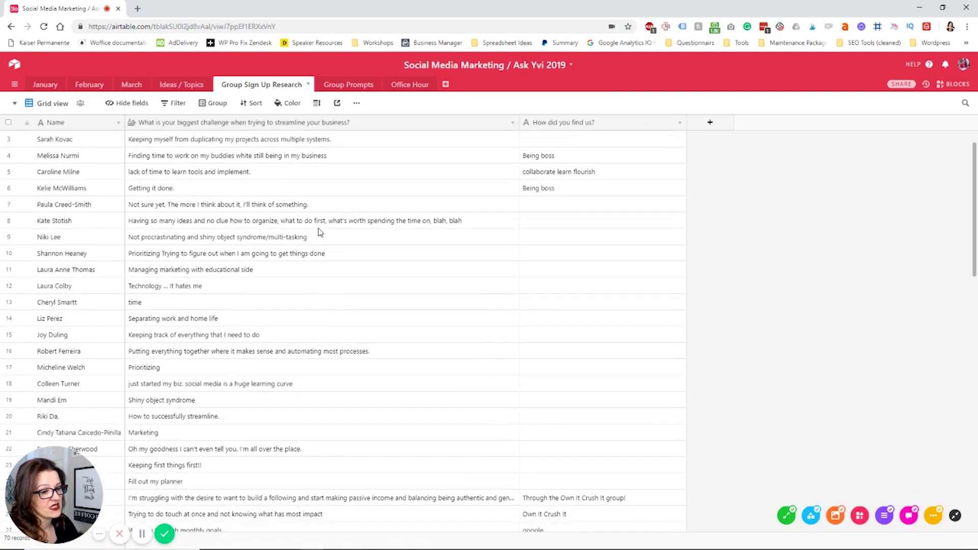
scroll(319, 232, "down", 5)
scroll(320, 232, "up", 6)
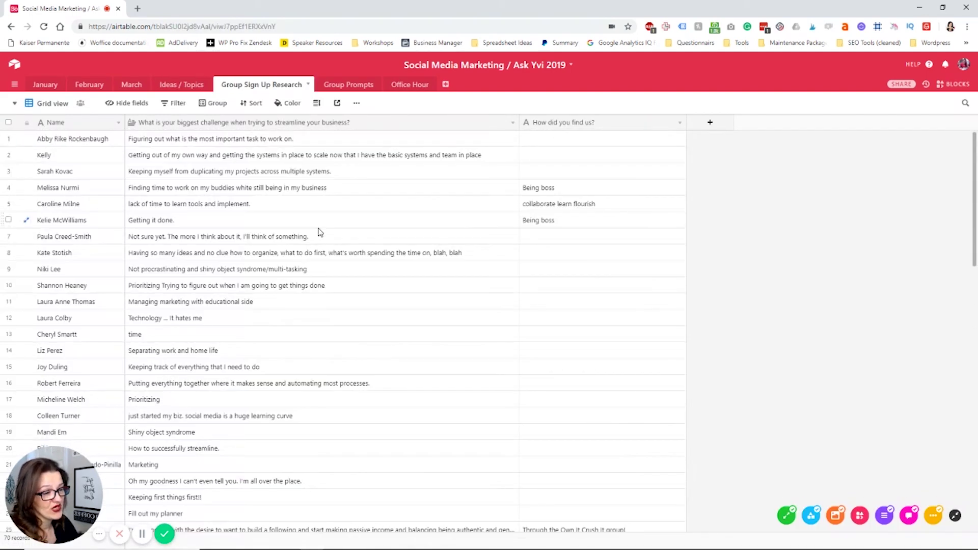
left_click(348, 88)
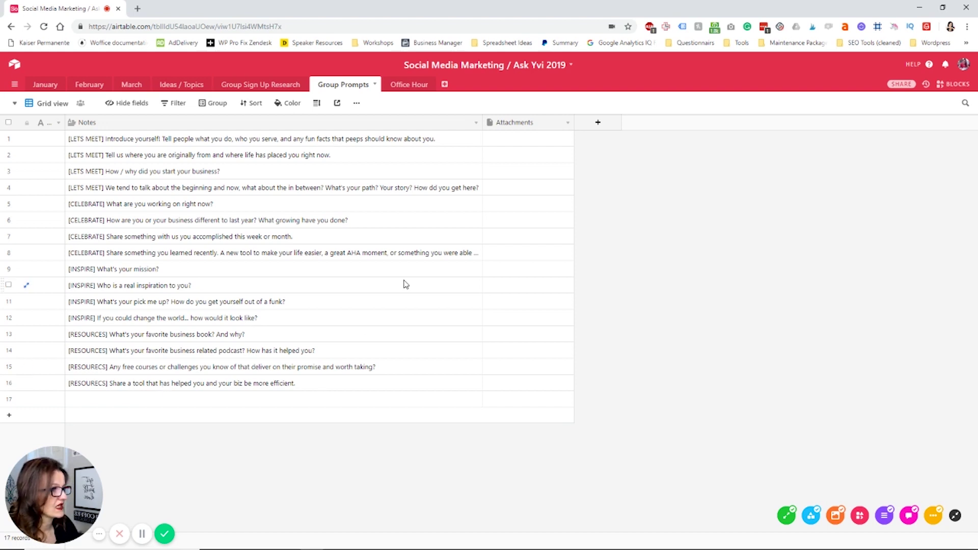
Switch to the Office Hour table with its three blank Name, Notes and Attachments records
left_click(409, 85)
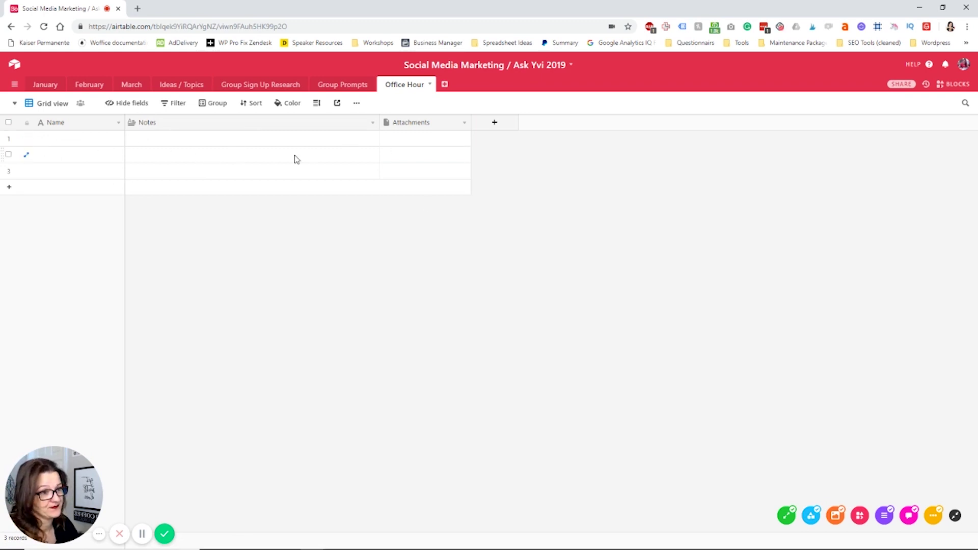
Switch back to the February table listing 28 dated posts
left_click(101, 88)
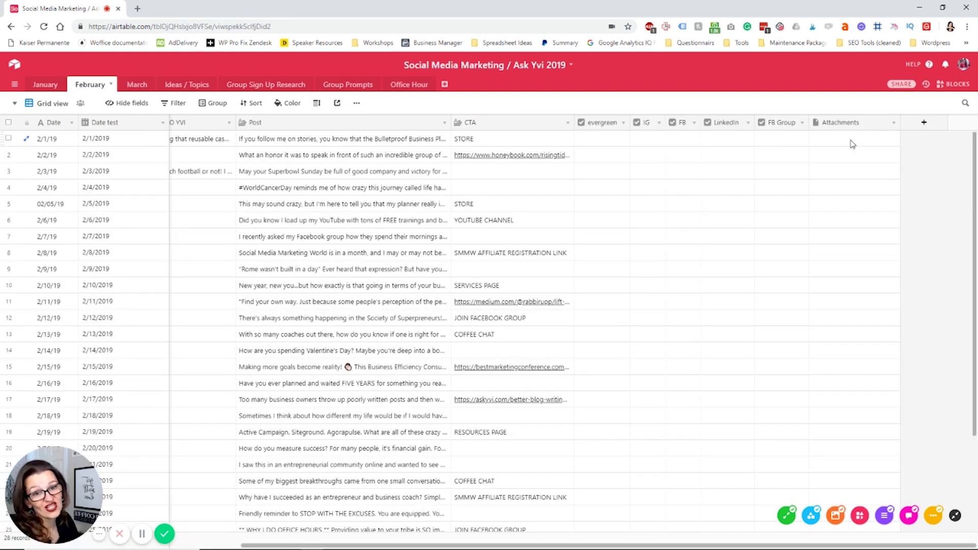